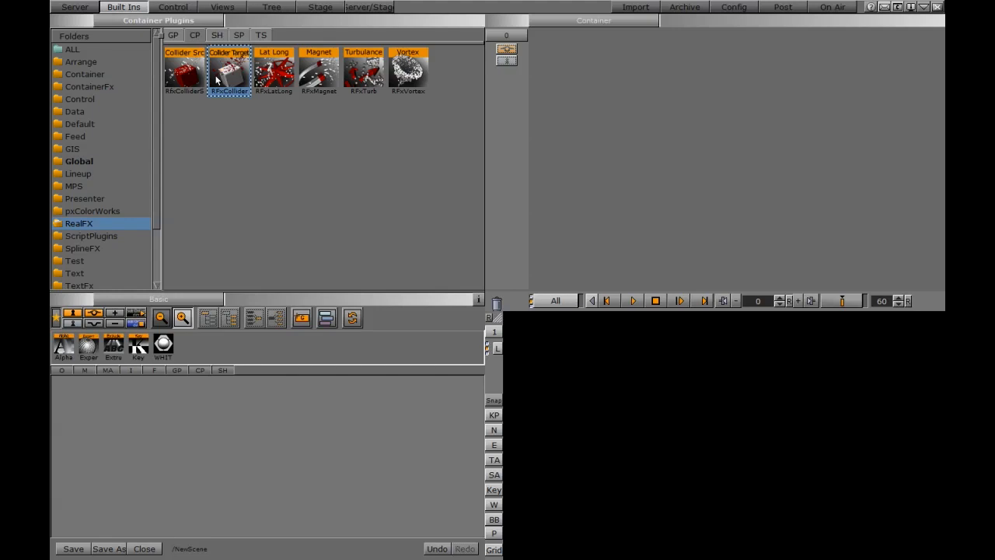
Step: Add an RFxSmoke particle geometry to the empty scene tree
{"action": "left_click", "coordinate": [176, 36]}
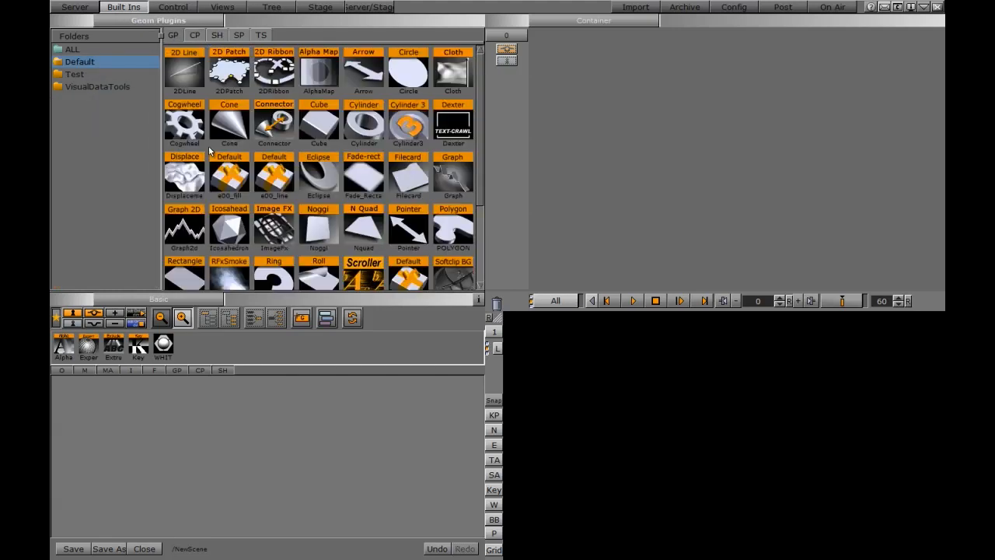
{"action": "left_click_drag", "start_coordinate": [228, 276], "coordinate": [116, 462]}
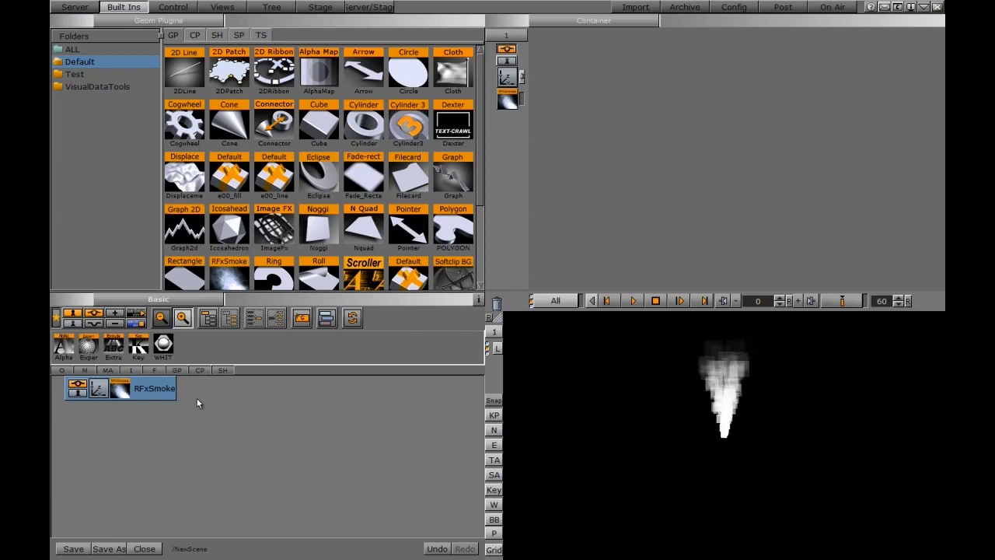
Step: Texture the smoke particles with the FLARE_A image from A_GLOBALS/IMG/Flares and set its mapping to Vertex
{"action": "left_click", "coordinate": [71, 7]}
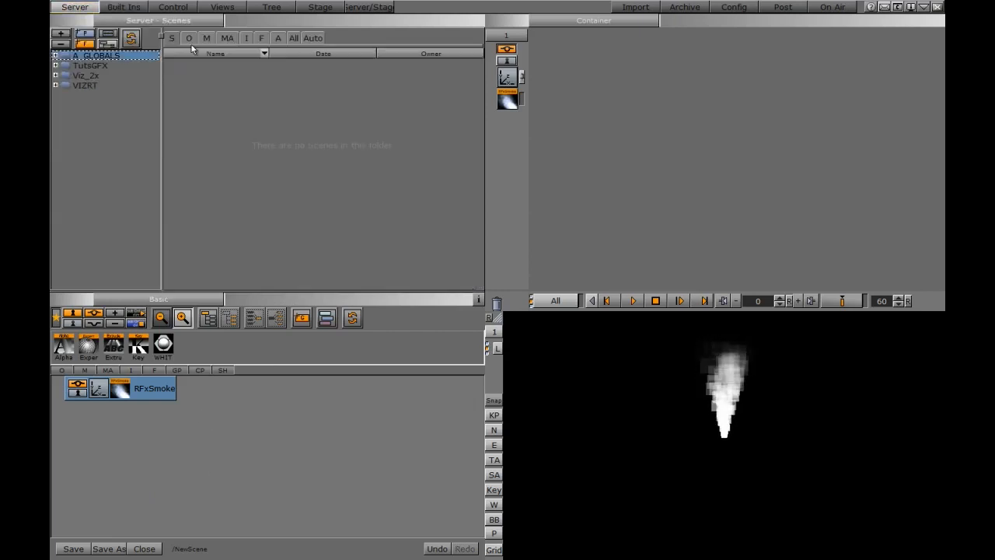
{"action": "left_click", "coordinate": [245, 38]}
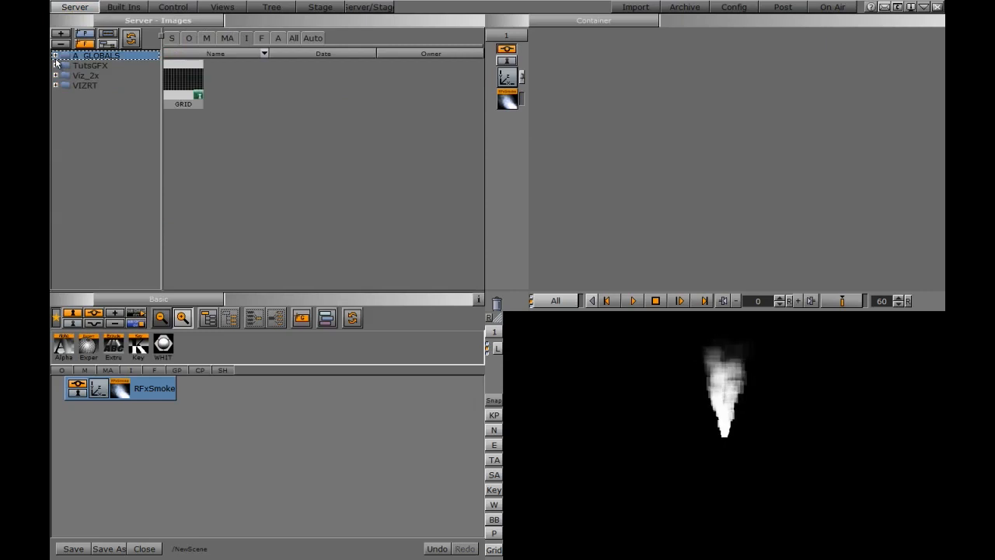
{"action": "left_click", "coordinate": [56, 56]}
{"action": "left_click", "coordinate": [99, 115]}
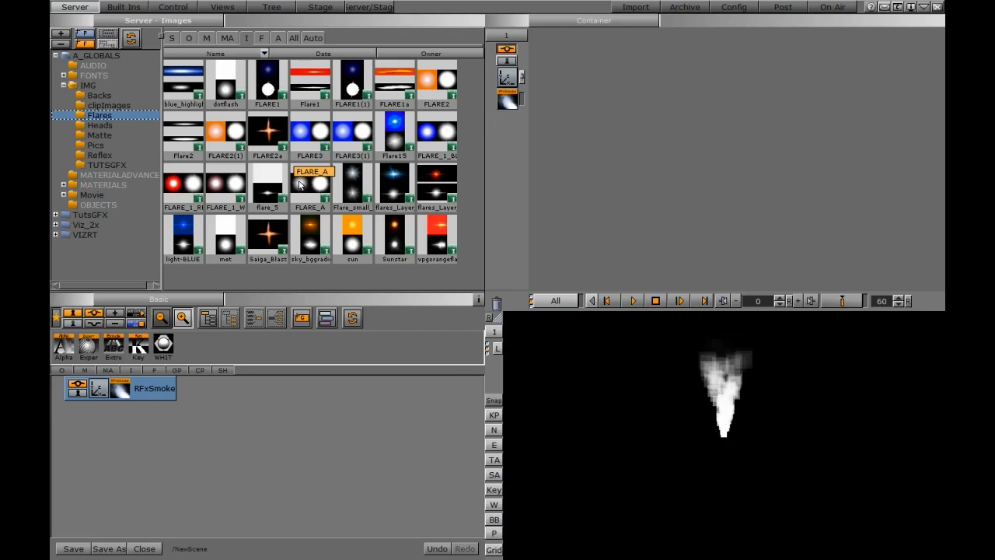
{"action": "left_click_drag", "start_coordinate": [311, 184], "coordinate": [147, 393]}
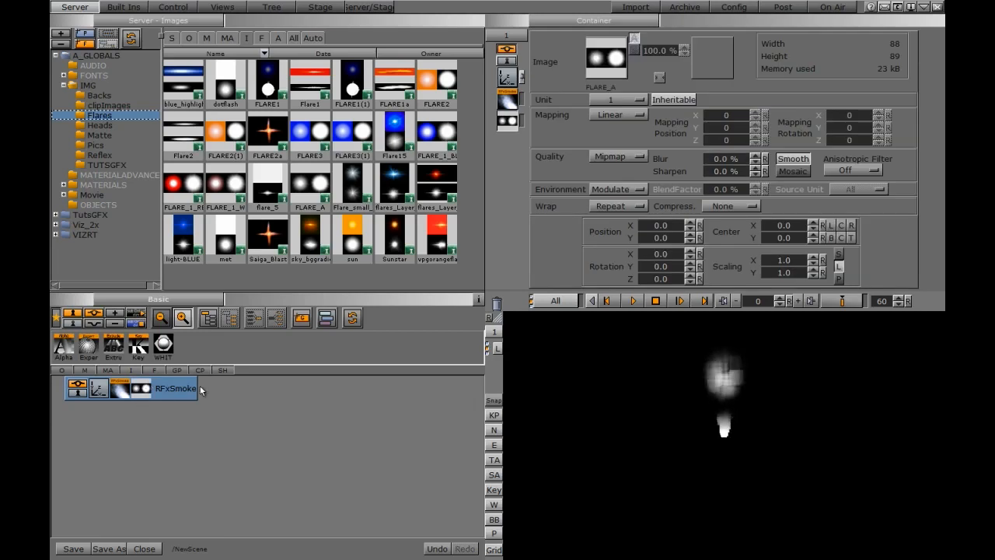
{"action": "left_click", "coordinate": [613, 115]}
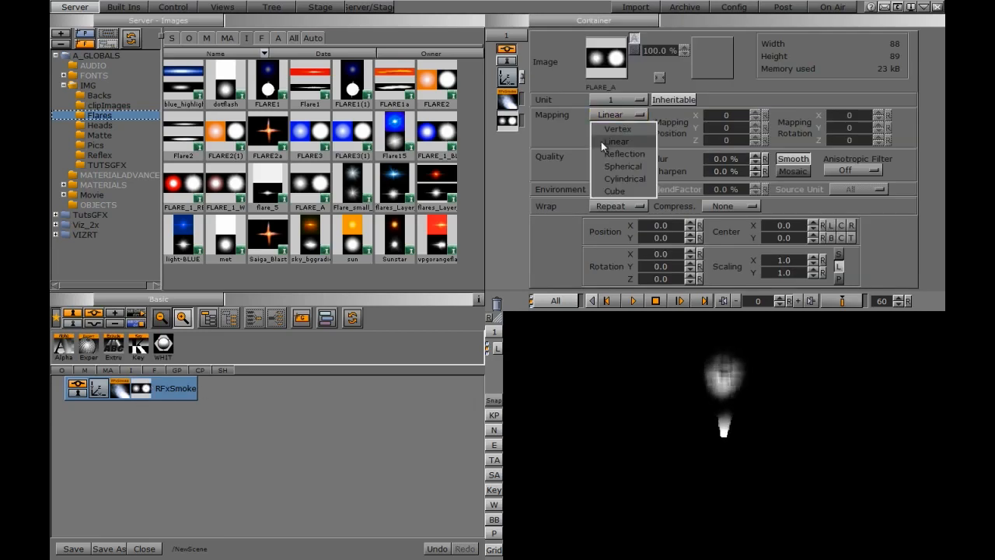
{"action": "left_click", "coordinate": [614, 126]}
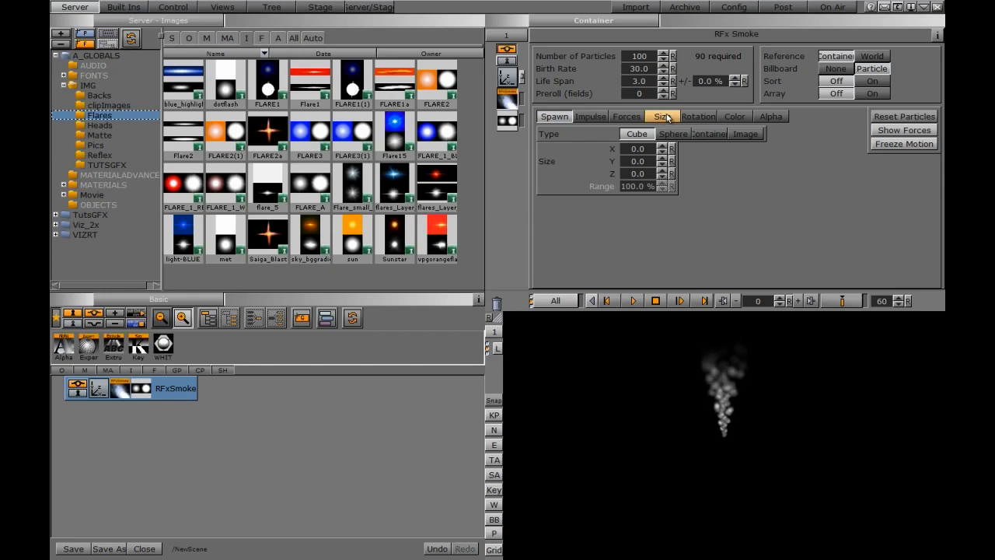
{"action": "left_click", "coordinate": [124, 7]}
{"action": "left_click", "coordinate": [195, 35]}
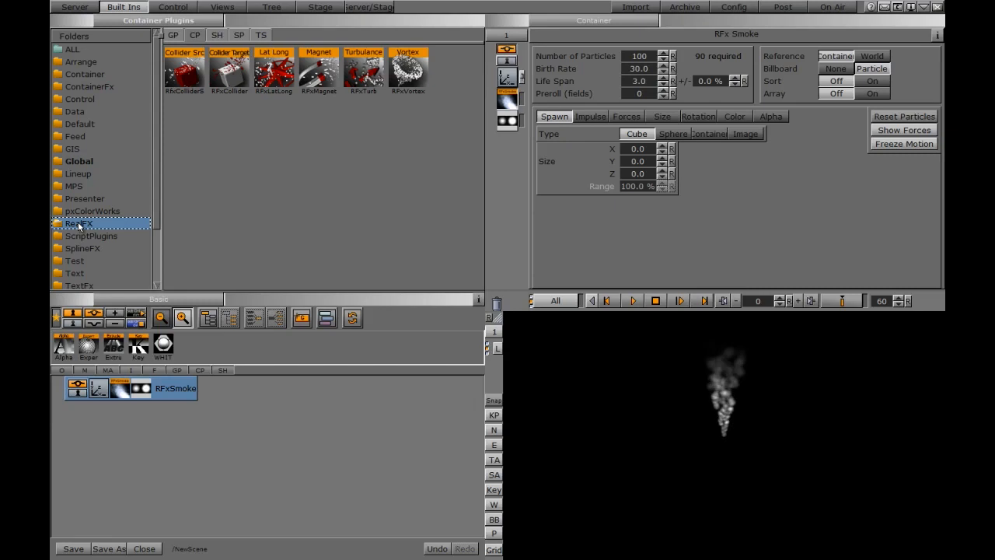
{"action": "left_click", "coordinate": [191, 73]}
{"action": "left_click", "coordinate": [230, 67]}
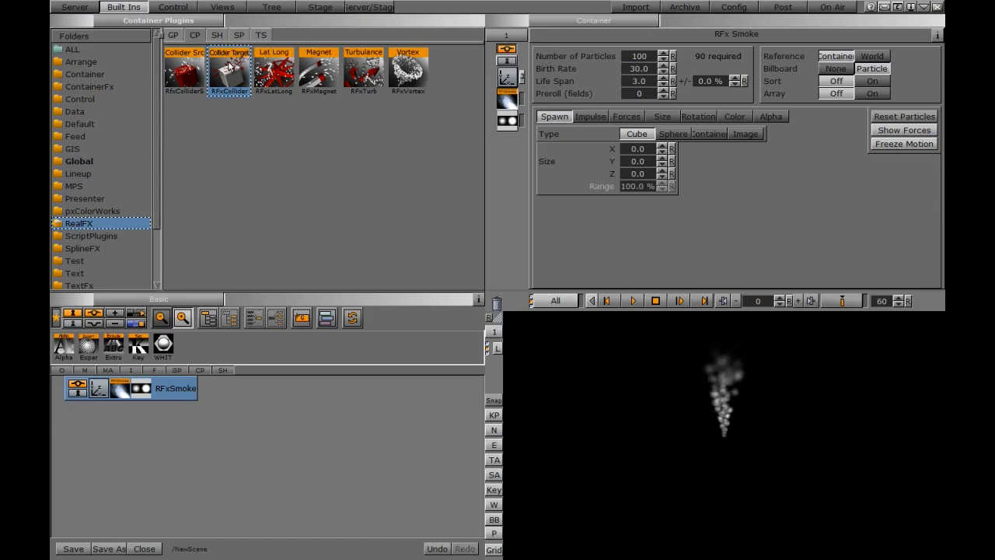
Step: Add a Cube geometry as a separate container below RFxSmoke and apply the WHIT material to it
{"action": "left_click", "coordinate": [173, 36]}
{"action": "left_click_drag", "start_coordinate": [322, 126], "coordinate": [126, 473]}
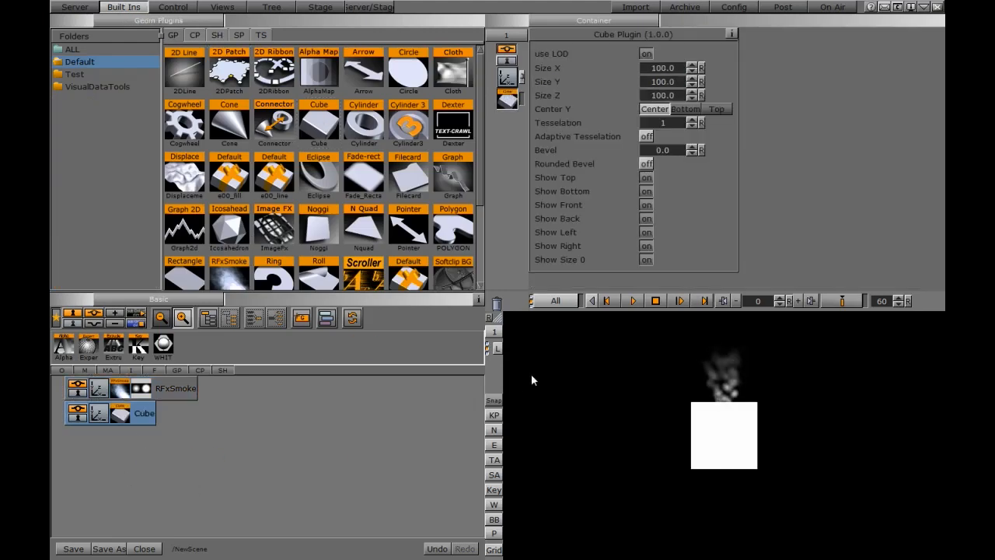
{"action": "left_click_drag", "start_coordinate": [165, 347], "coordinate": [146, 418]}
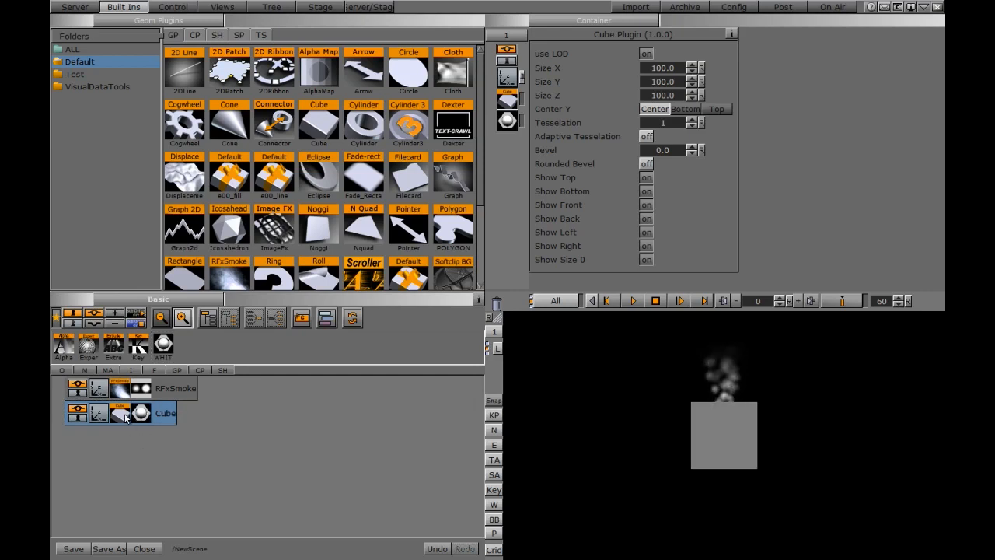
Step: Size the cube to X 400, Y about 18.4 and Z 250, and lower it to about Y -136 as a floor
{"action": "left_click", "coordinate": [658, 69]}
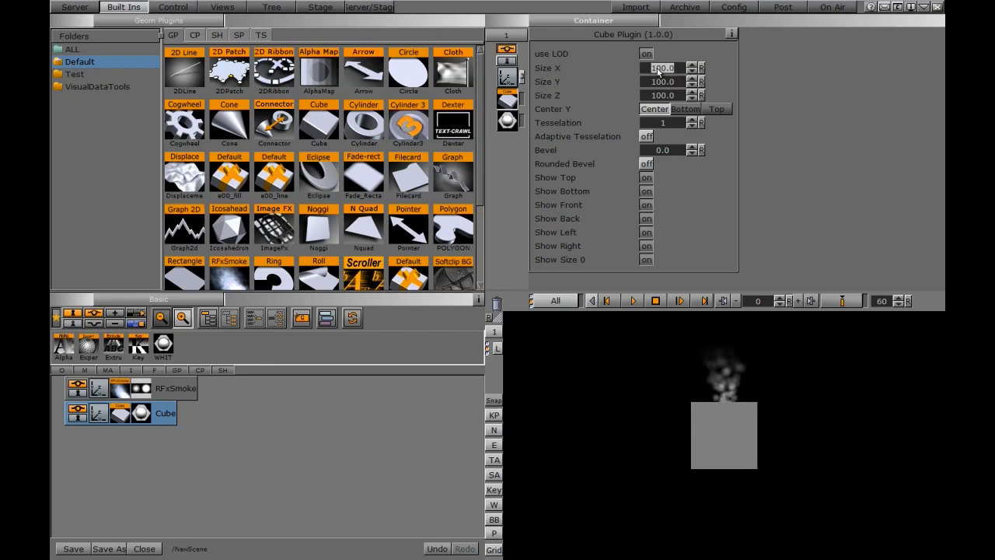
{"action": "type", "text": "4"}
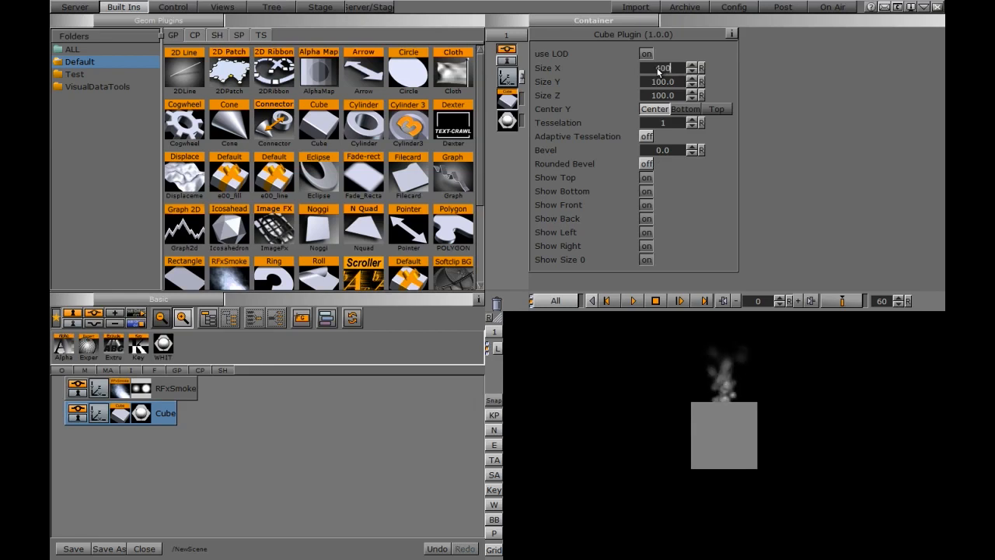
{"action": "type", "text": "00"}
{"action": "key", "text": "Return"}
{"action": "left_click_drag", "start_coordinate": [671, 82], "coordinate": [218, 82]}
{"action": "left_click_drag", "start_coordinate": [677, 81], "coordinate": [942, 116]}
{"action": "type", "text": "250"}
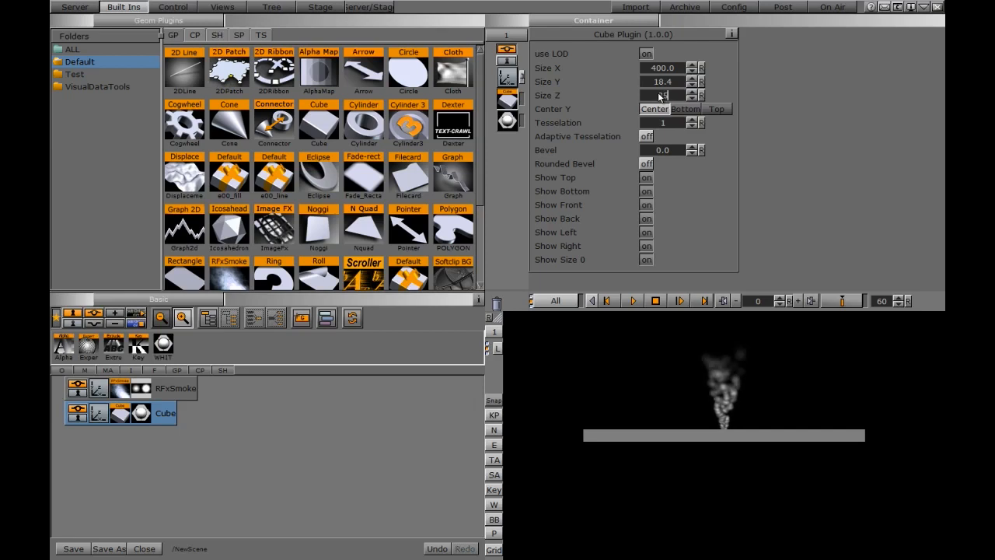
{"action": "key", "text": "Return"}
{"action": "left_click", "coordinate": [507, 77]}
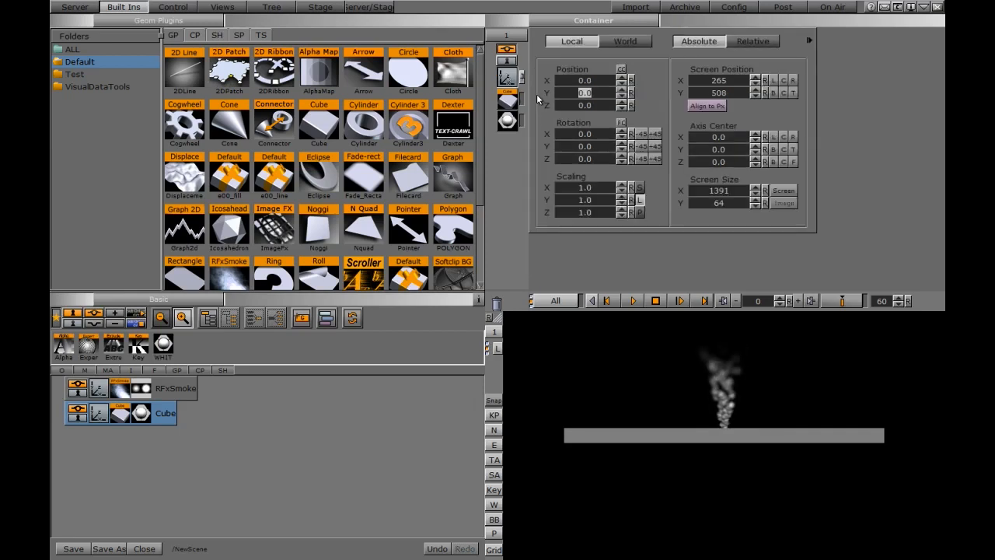
{"action": "left_click_drag", "start_coordinate": [579, 94], "coordinate": [496, 97]}
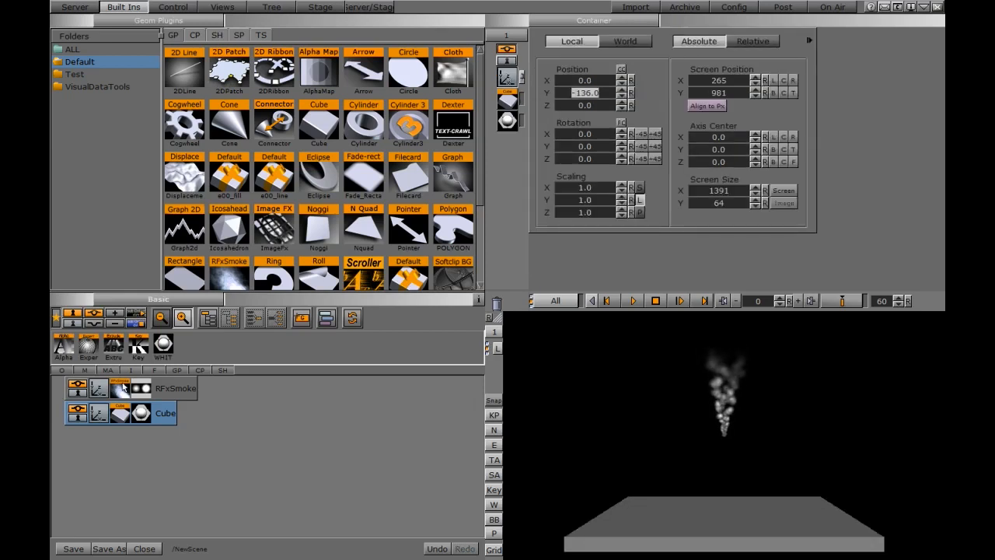
Step: Tilt the RFxSmoke container slightly about its Z axis
{"action": "left_click", "coordinate": [122, 391]}
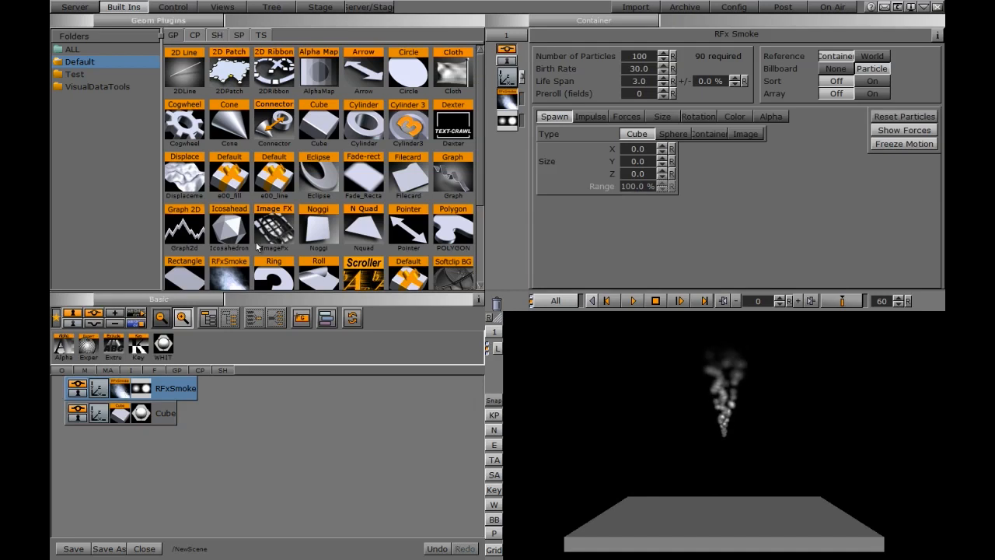
{"action": "left_click", "coordinate": [507, 78]}
{"action": "mouse_move", "coordinate": [575, 159]}
{"action": "left_mouse_down"}
{"action": "mouse_move", "coordinate": [682, 132]}
{"action": "mouse_move", "coordinate": [571, 154]}
{"action": "left_mouse_up"}
Step: Set the gravity force of the smoke particles to about 5.3
{"action": "left_click", "coordinate": [508, 100]}
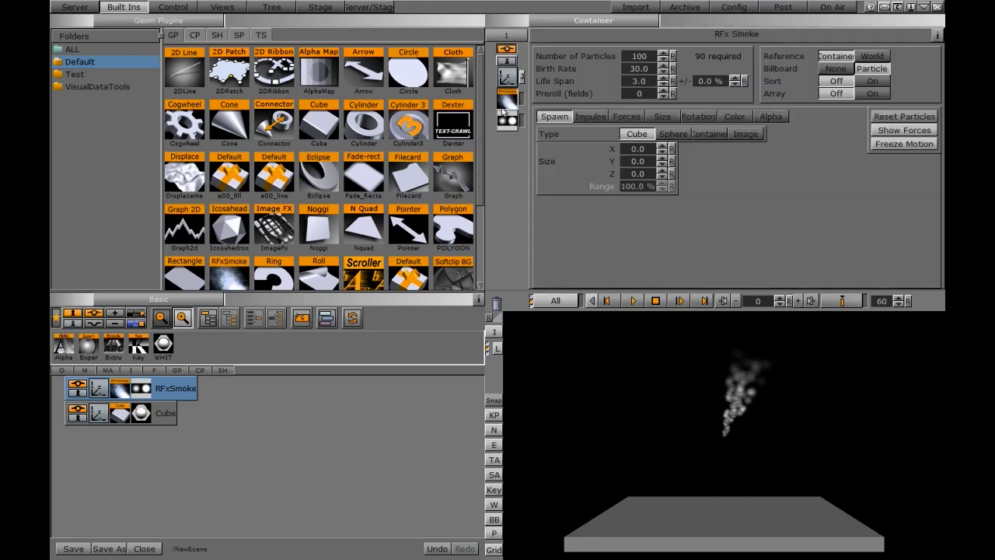
{"action": "left_click", "coordinate": [626, 116]}
{"action": "left_click_drag", "start_coordinate": [584, 133], "coordinate": [662, 134]}
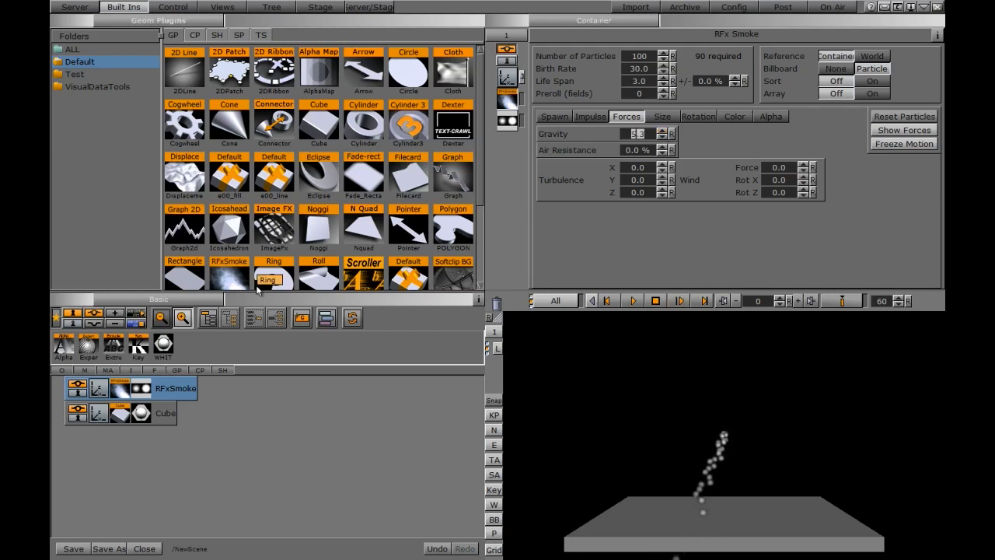
Step: Apply the RealFX Collider Target plugin to RFxSmoke and the Collider Source plugin to the cube
{"action": "left_click", "coordinate": [195, 36]}
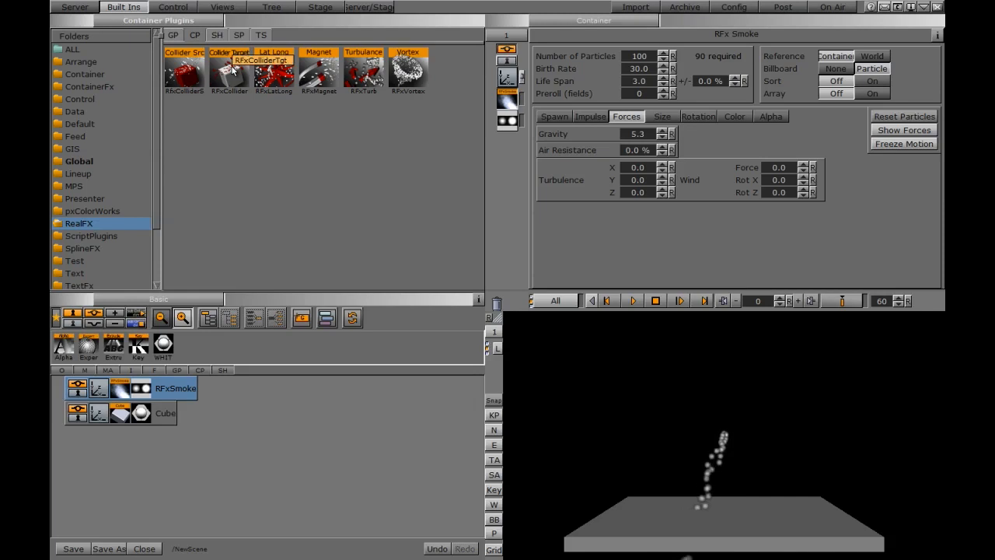
{"action": "left_click", "coordinate": [79, 162]}
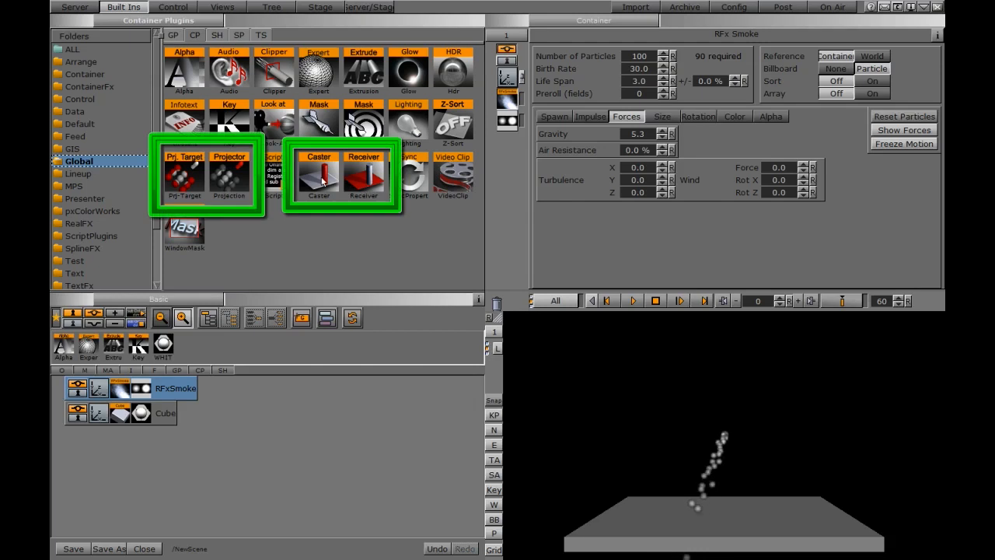
{"action": "left_click", "coordinate": [85, 223]}
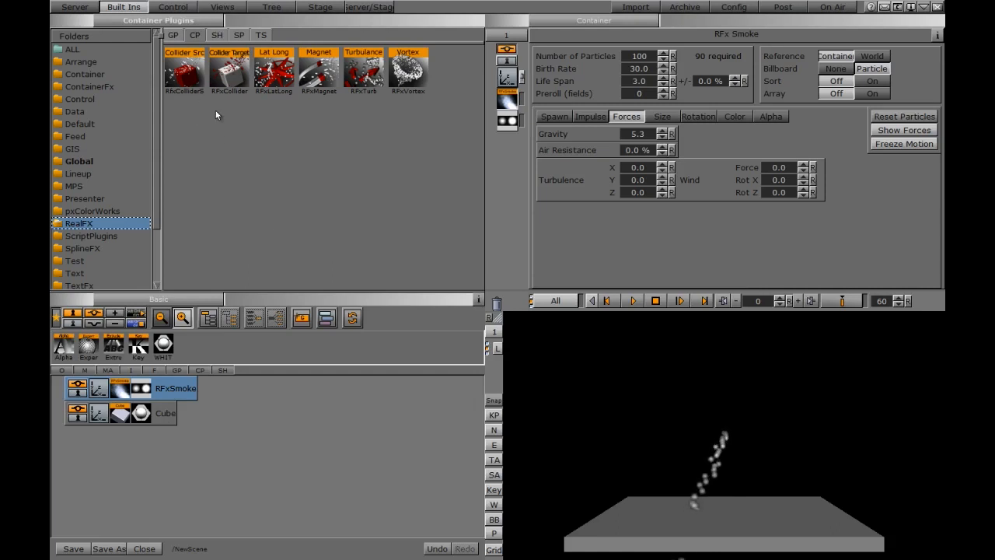
{"action": "left_click_drag", "start_coordinate": [226, 66], "coordinate": [168, 393]}
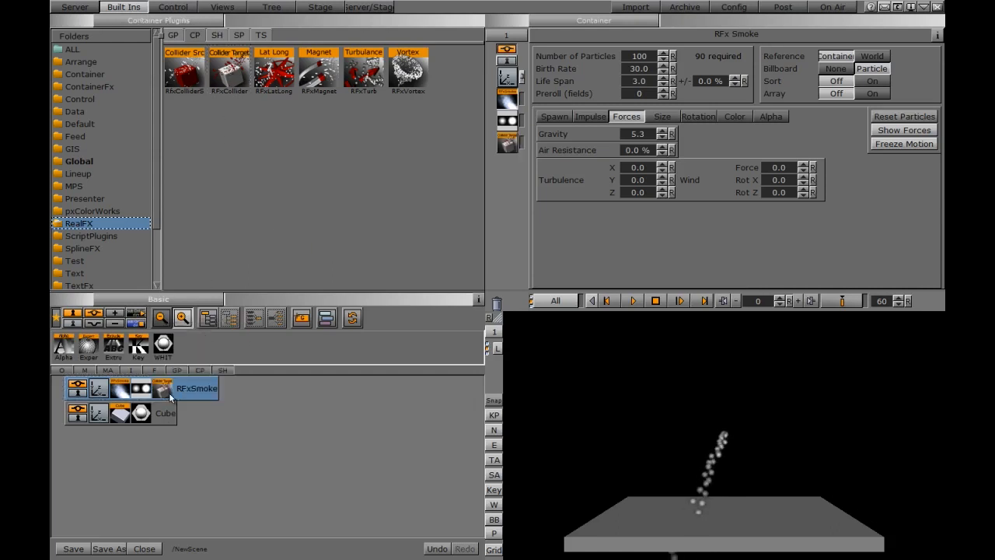
{"action": "left_click_drag", "start_coordinate": [193, 80], "coordinate": [169, 417]}
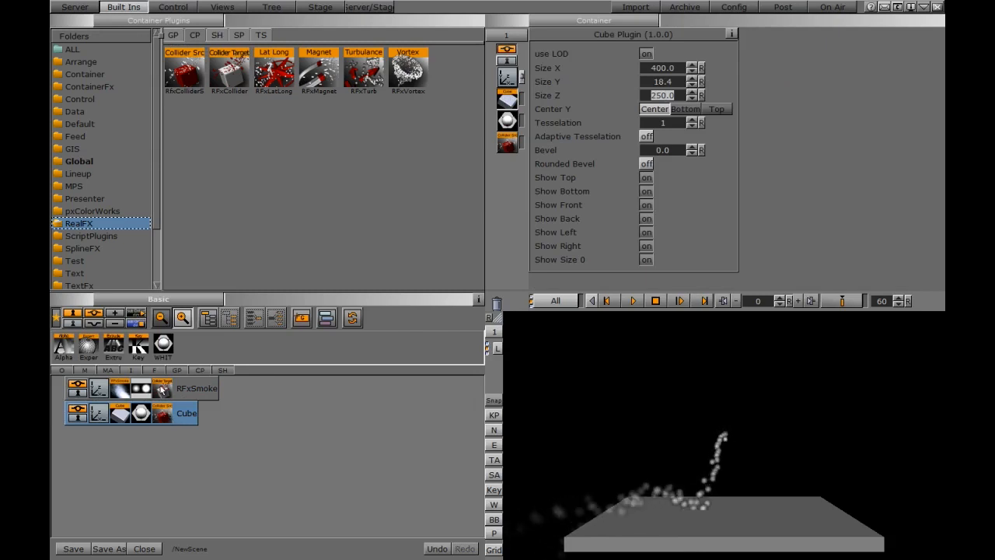
Step: Check the smoke's collider target flags and raise the Bounce of the cube's collider source to about 130.9
{"action": "left_click", "coordinate": [160, 388]}
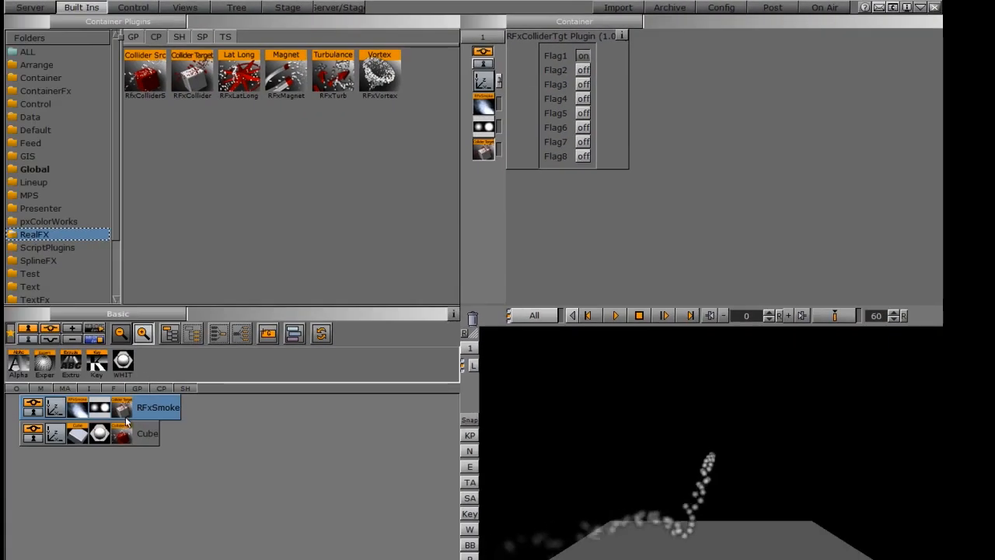
{"action": "left_click", "coordinate": [123, 434]}
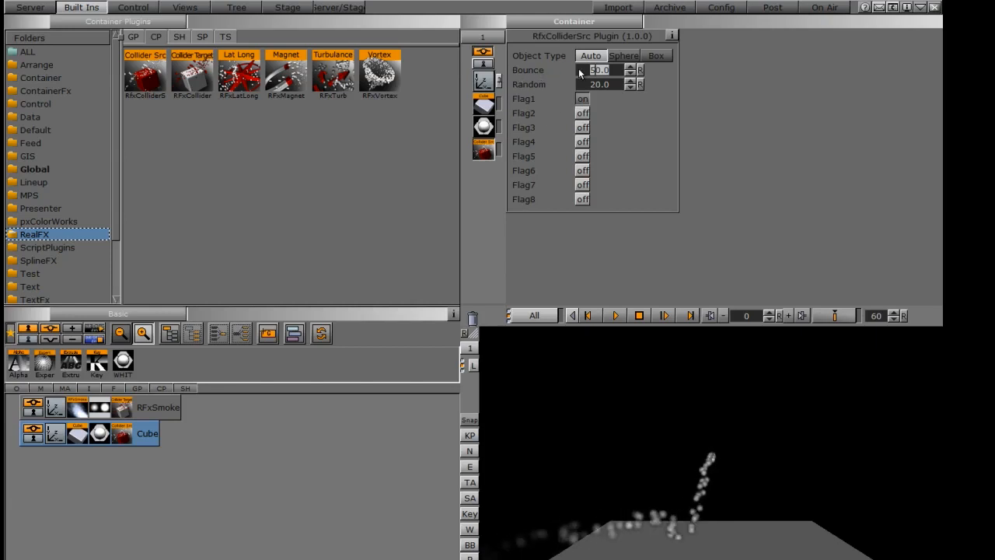
{"action": "mouse_move", "coordinate": [584, 73]}
{"action": "left_mouse_down"}
{"action": "mouse_move", "coordinate": [652, 73]}
{"action": "mouse_move", "coordinate": [795, 95]}
{"action": "left_mouse_up"}
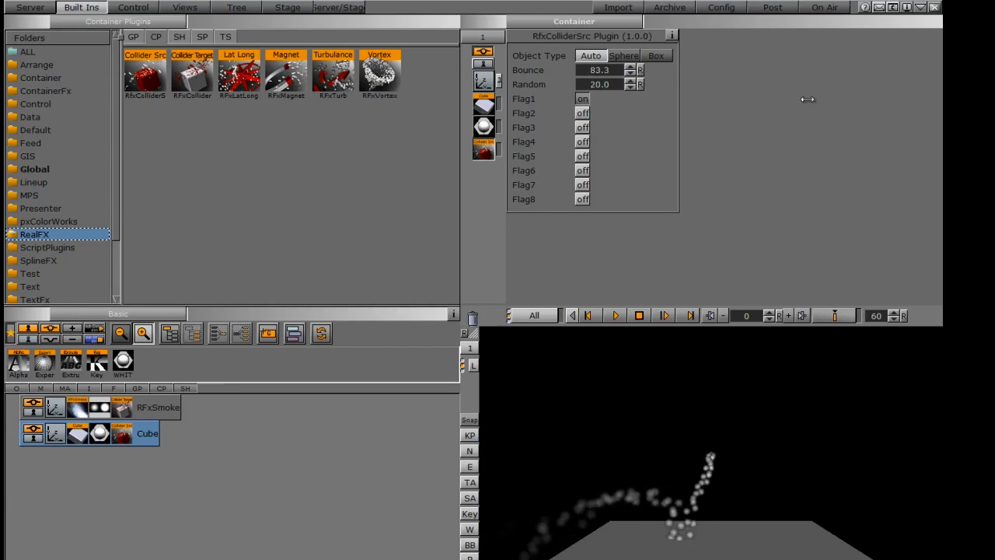
{"action": "left_click_drag", "start_coordinate": [588, 74], "coordinate": [875, 128]}
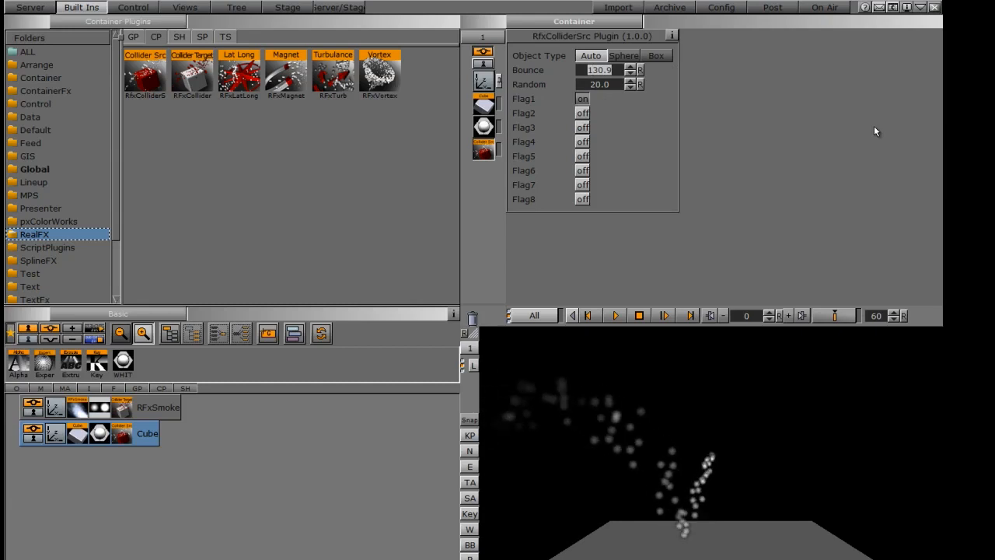
Step: Try a Random value of about 70.9 on the collider source, reset it to default, and raise Bounce to about 173.3
{"action": "left_click_drag", "start_coordinate": [630, 84], "coordinate": [919, 96]}
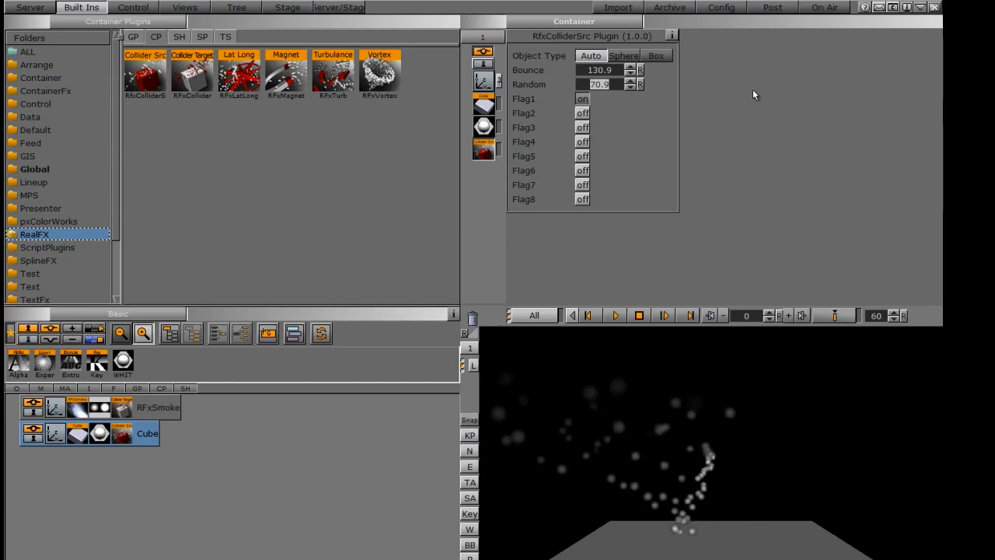
{"action": "left_click", "coordinate": [639, 84]}
{"action": "left_click_drag", "start_coordinate": [630, 70], "coordinate": [849, 92]}
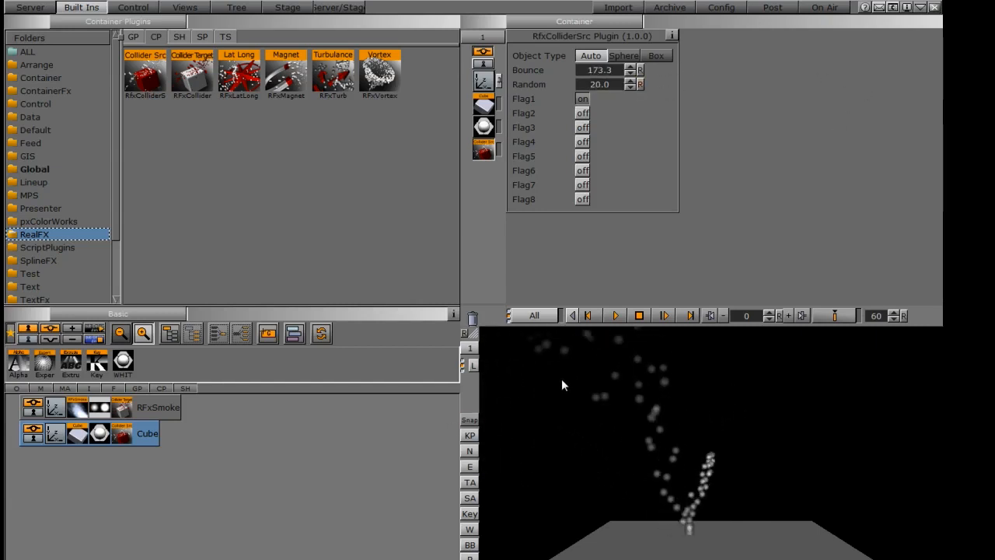
Step: Duplicate the cube container and move the copy up to about Y 142 as a ceiling
{"action": "left_click", "coordinate": [233, 441]}
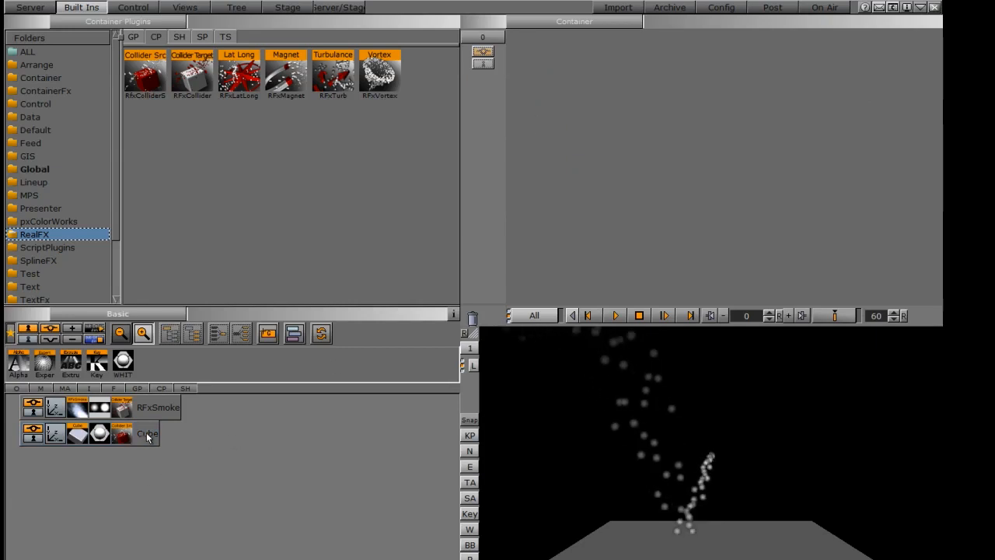
{"action": "left_click_drag", "start_coordinate": [148, 438], "coordinate": [98, 484], "text": "ctrl"}
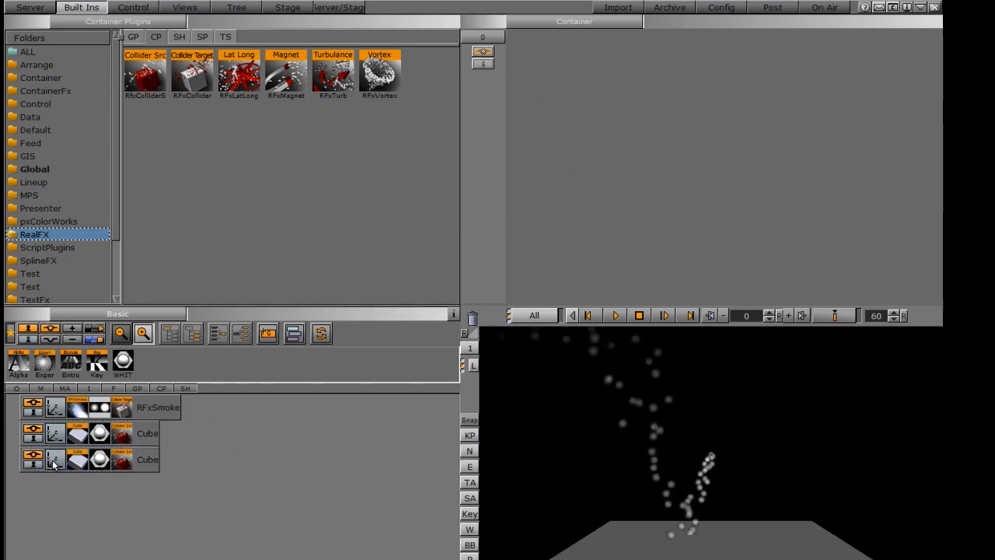
{"action": "left_click_drag", "start_coordinate": [544, 103], "coordinate": [730, 84]}
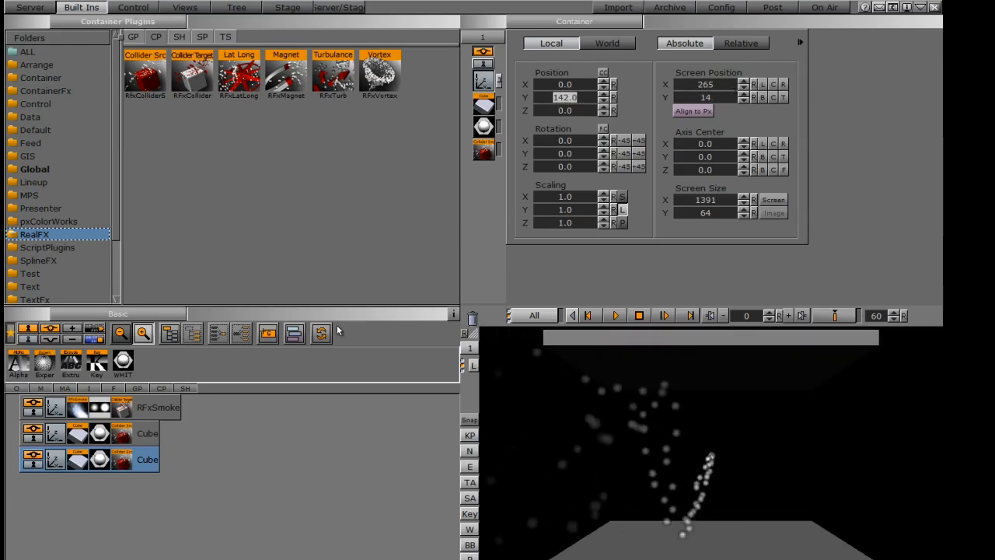
Step: Turn on Flag2 in both the ceiling cube's collider source and RFxSmoke's collider target
{"action": "left_click", "coordinate": [122, 460]}
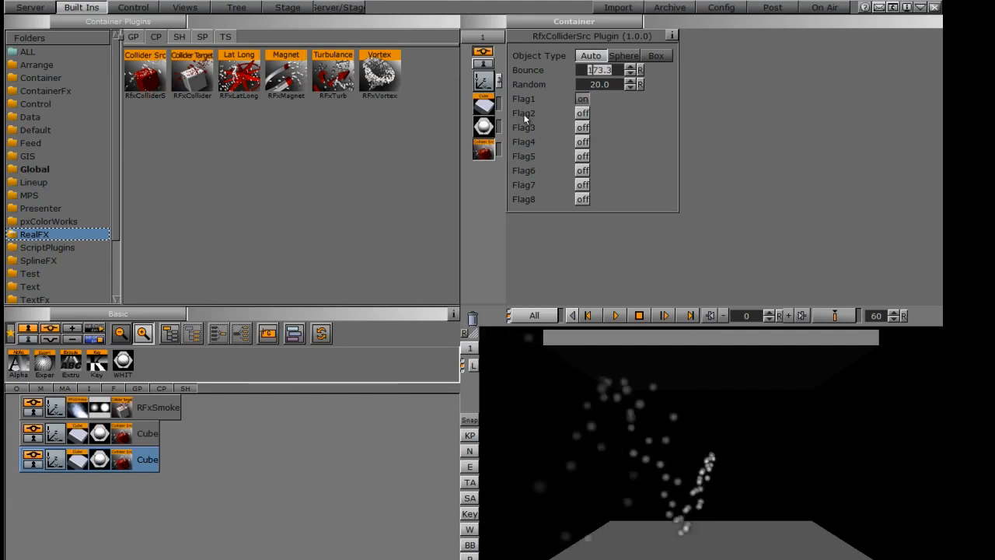
{"action": "left_click", "coordinate": [582, 113]}
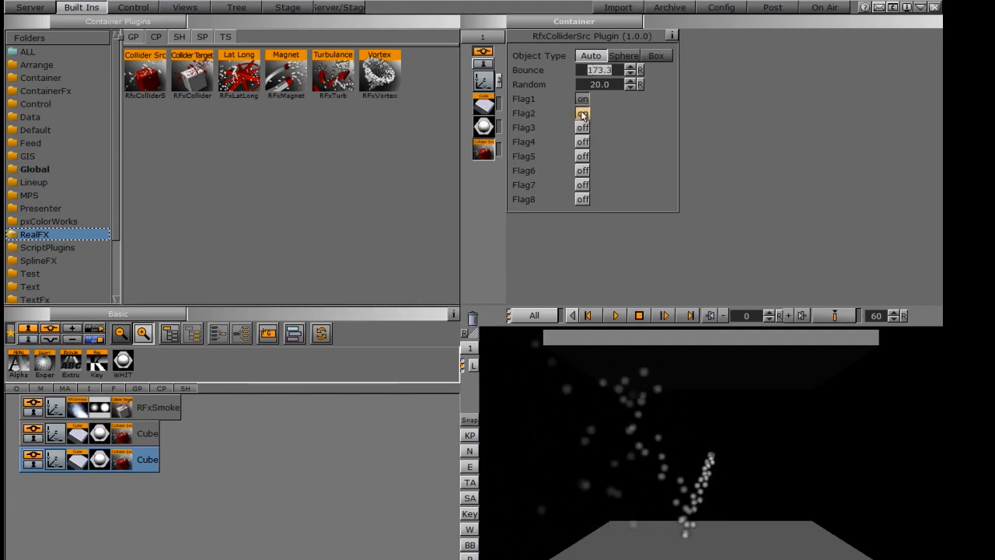
{"action": "left_click", "coordinate": [123, 410]}
{"action": "left_click", "coordinate": [583, 70]}
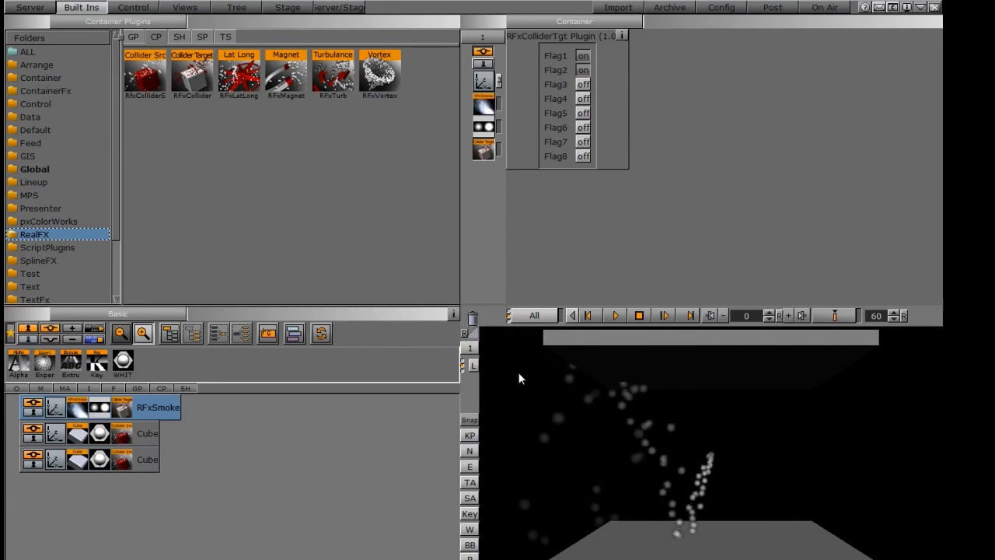
Step: Shift the ceiling cube to the left in the scene and review the collider flags of RFxSmoke and that cube
{"action": "left_click", "coordinate": [656, 345]}
{"action": "left_click_drag", "start_coordinate": [654, 350], "coordinate": [594, 344]}
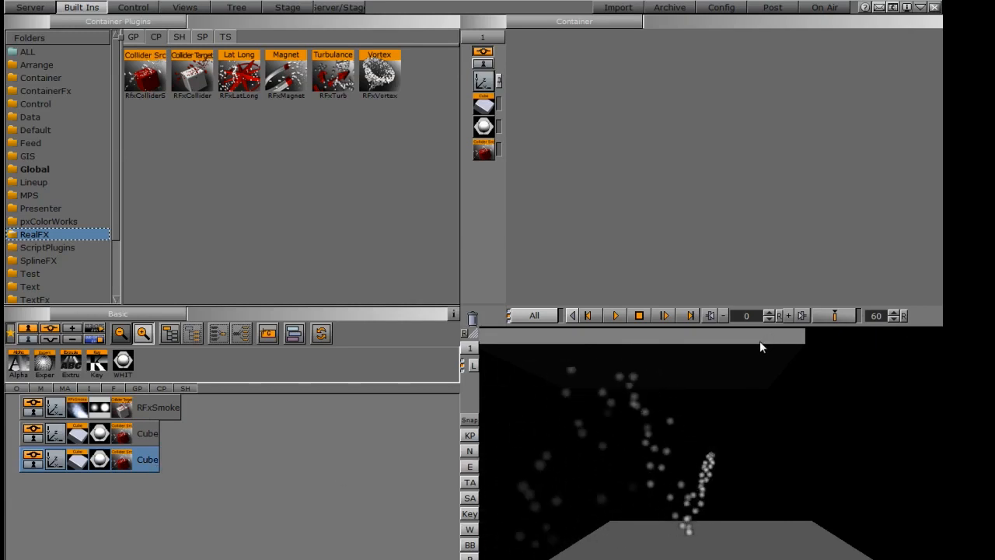
{"action": "left_click", "coordinate": [121, 406]}
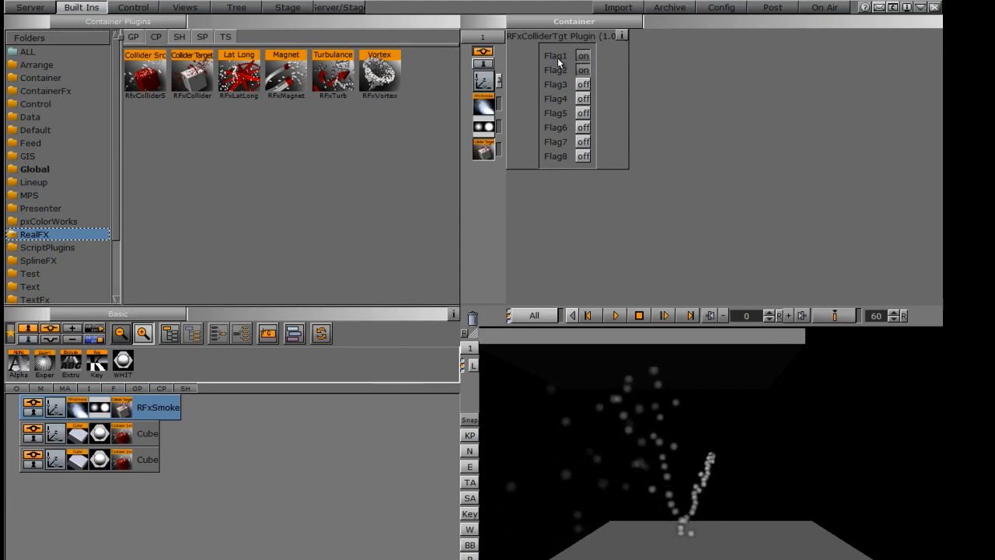
{"action": "left_click", "coordinate": [121, 462]}
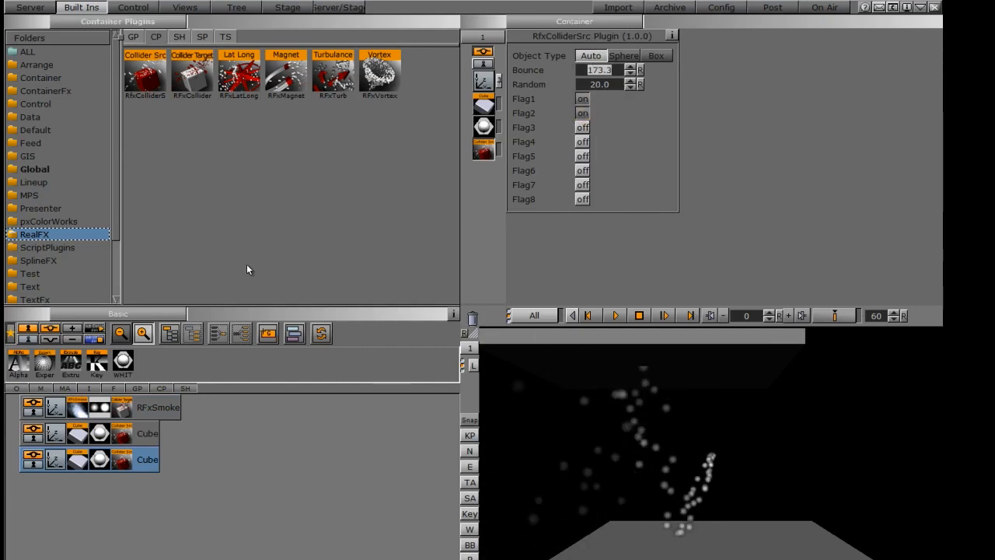
Step: Show RFxSmoke's Spawn settings and apply the FLARE3 image from the Flares folder to the RFxSmoke container
{"action": "left_click", "coordinate": [79, 411]}
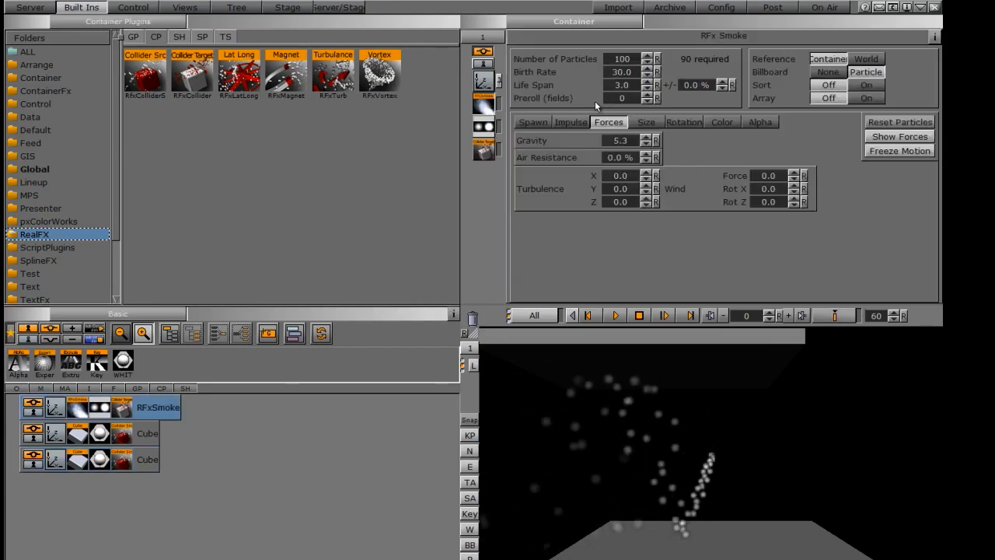
{"action": "left_click", "coordinate": [543, 122]}
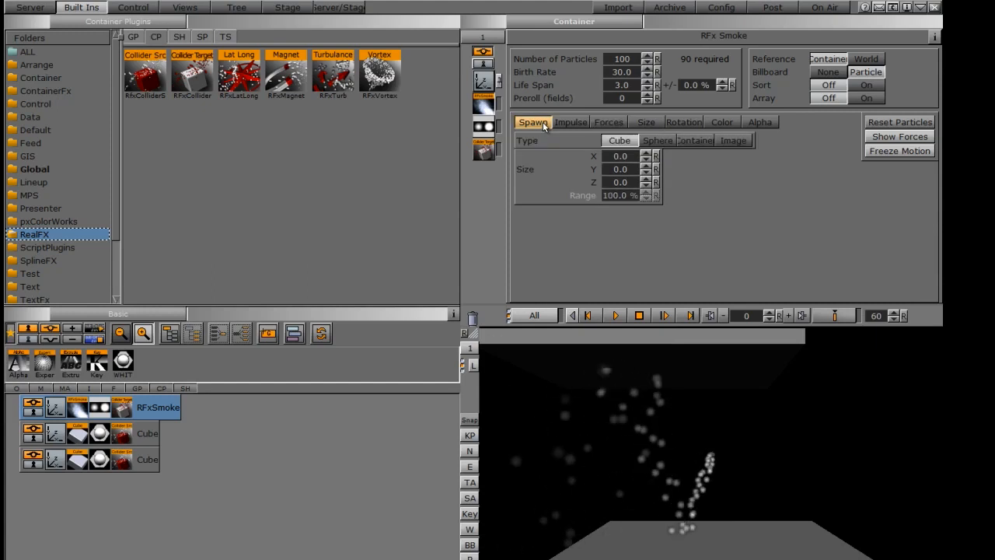
{"action": "left_click", "coordinate": [38, 7]}
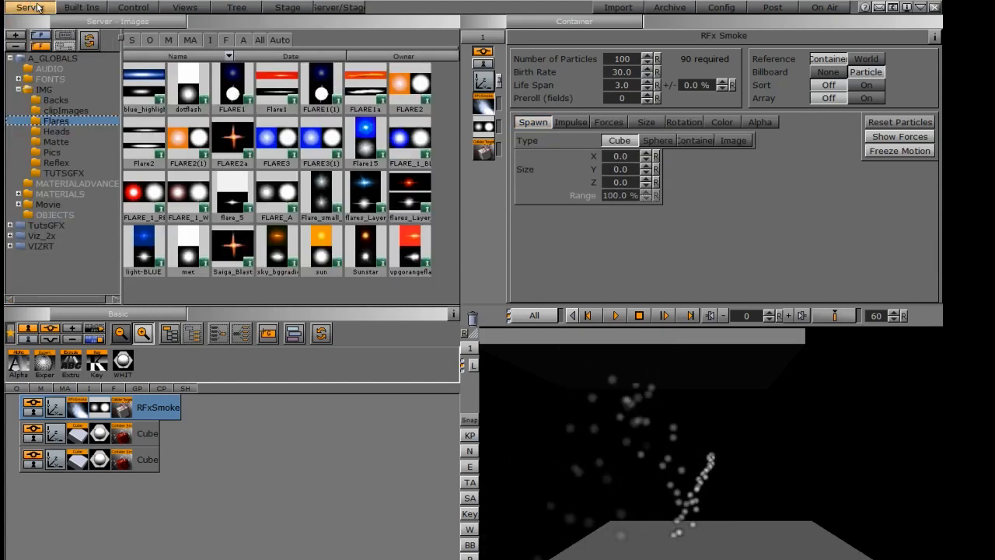
{"action": "left_click_drag", "start_coordinate": [259, 150], "coordinate": [116, 418]}
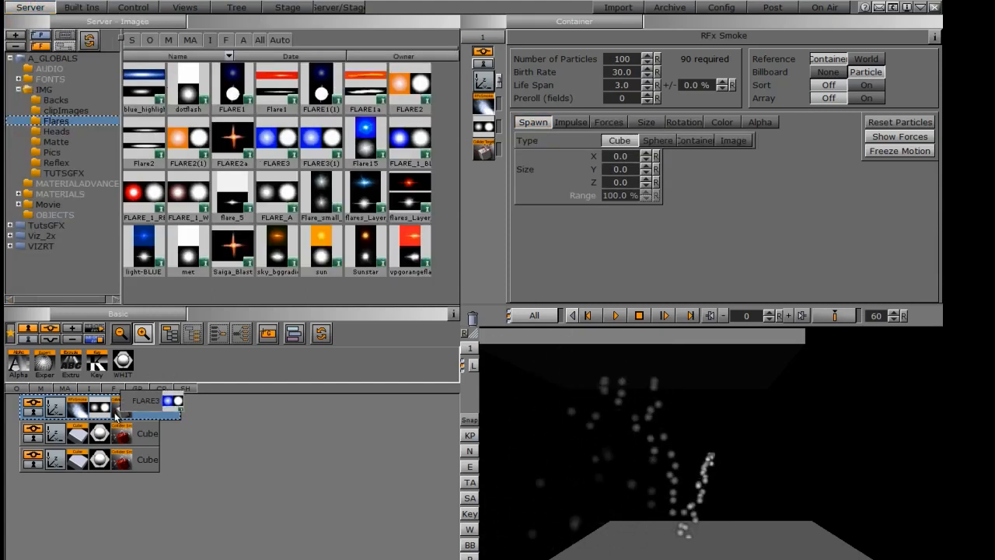